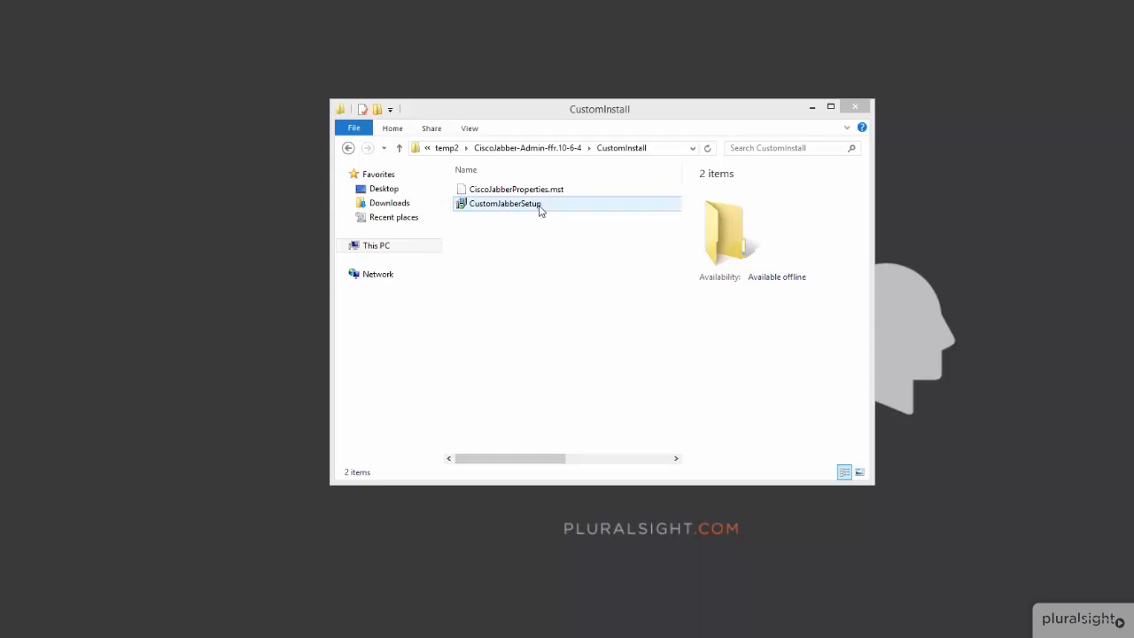
Install Cisco Jabber from the CustomJabberSetup package, finishing with the Windows Installer log shown and without launching Jabber
double_click(505, 204)
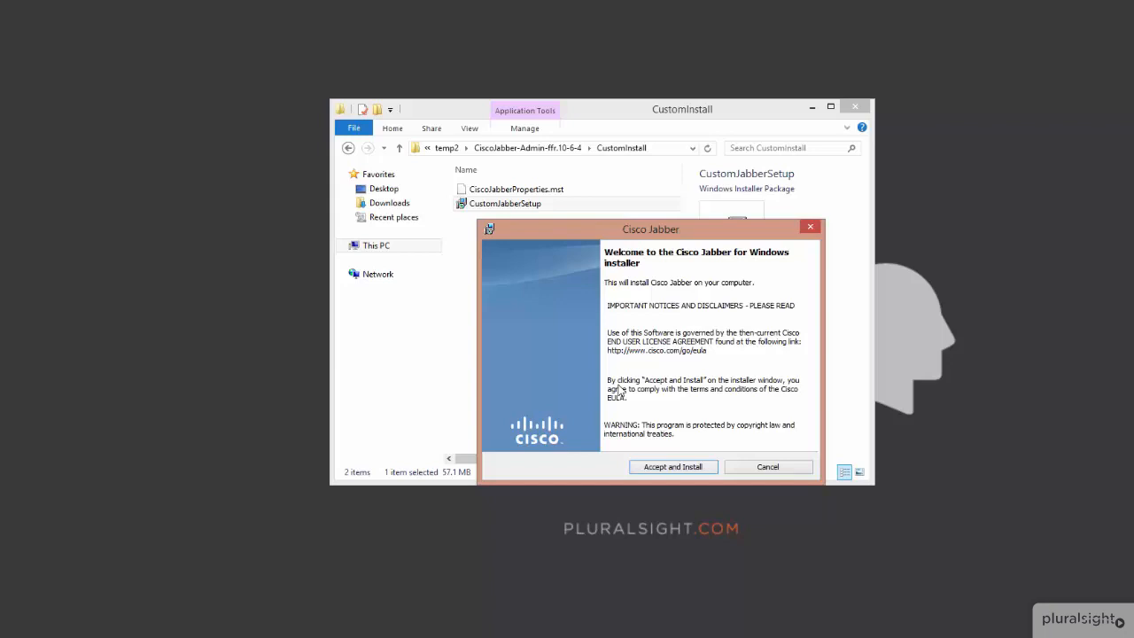
click(662, 468)
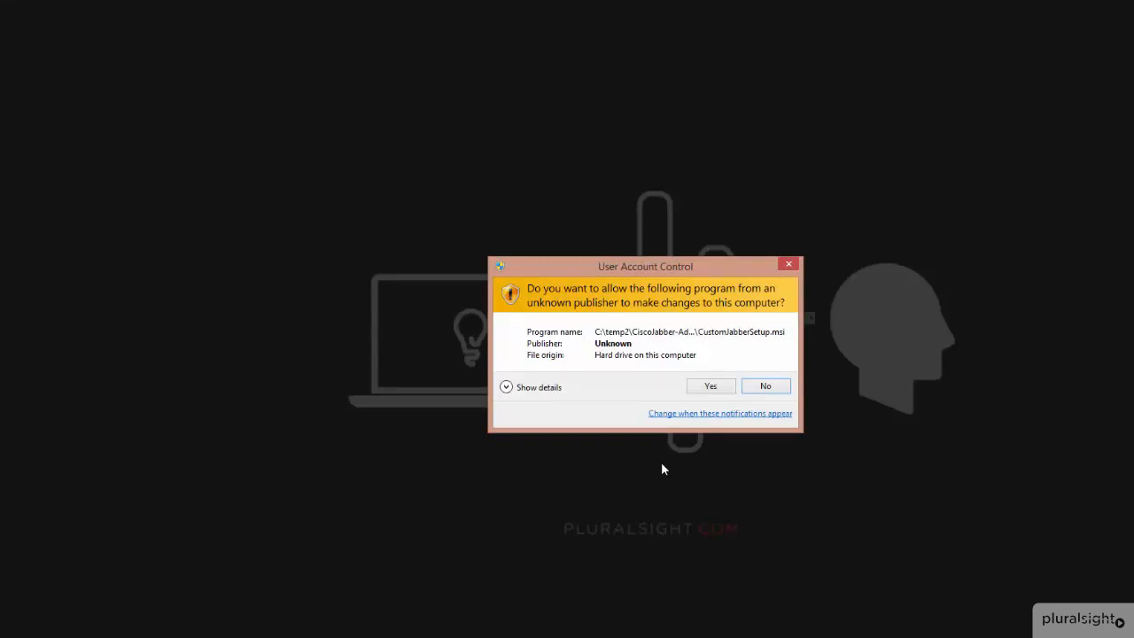
click(710, 387)
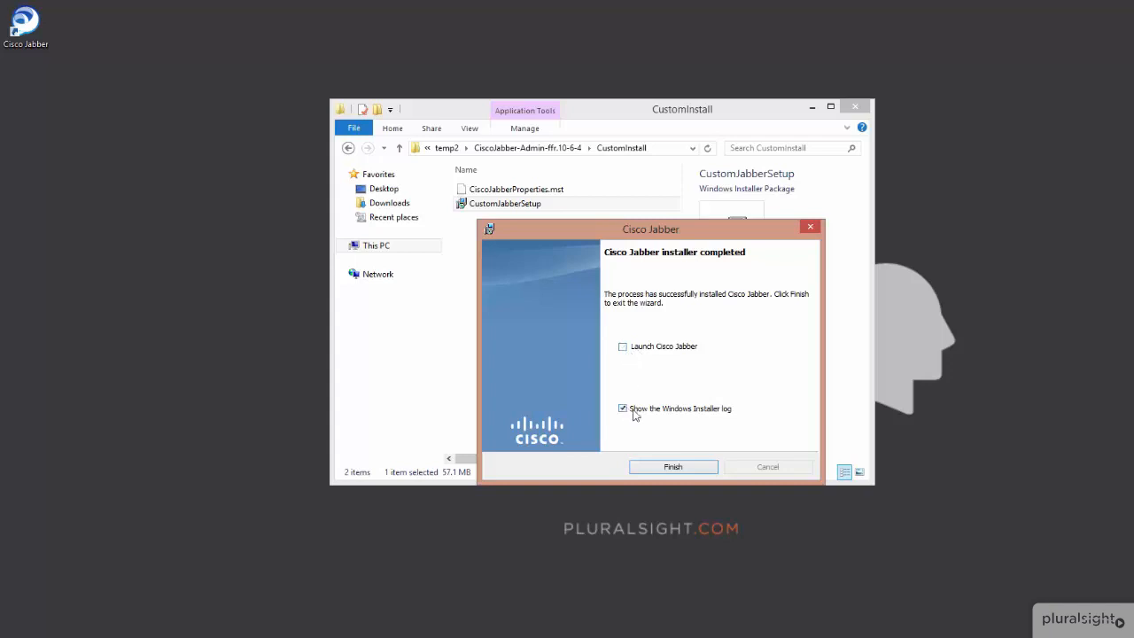
click(668, 466)
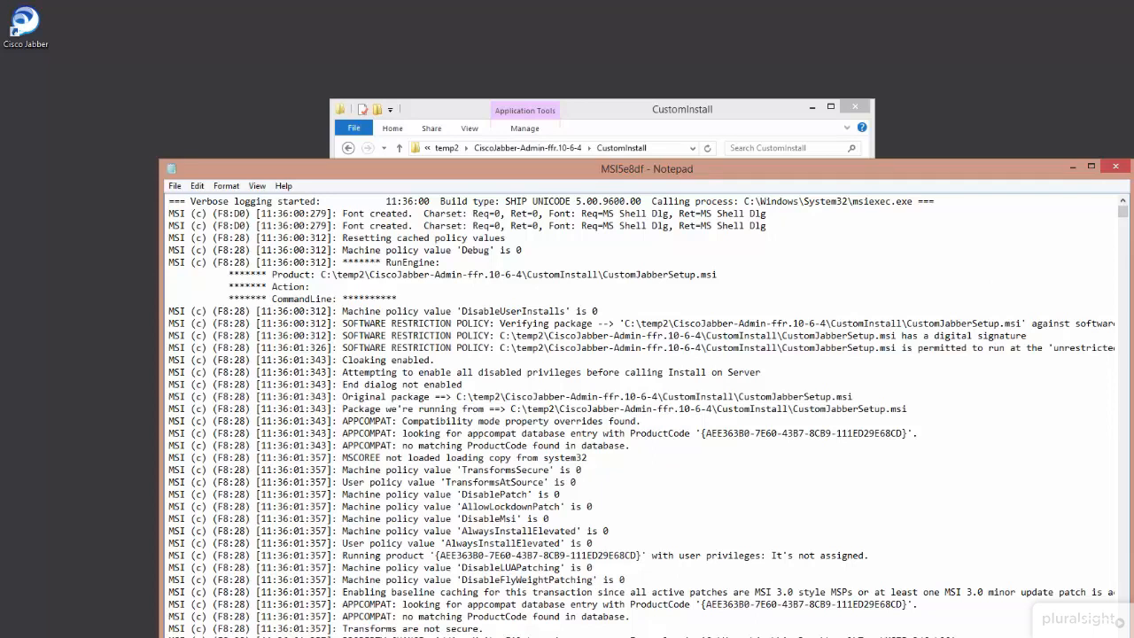
Look over the Windows Installer log, then close it and the CustomInstall folder
mouse_move(1125, 212)
mouse_down()
mouse_move(1128, 237)
mouse_move(1127, 209)
mouse_up()
click(1121, 168)
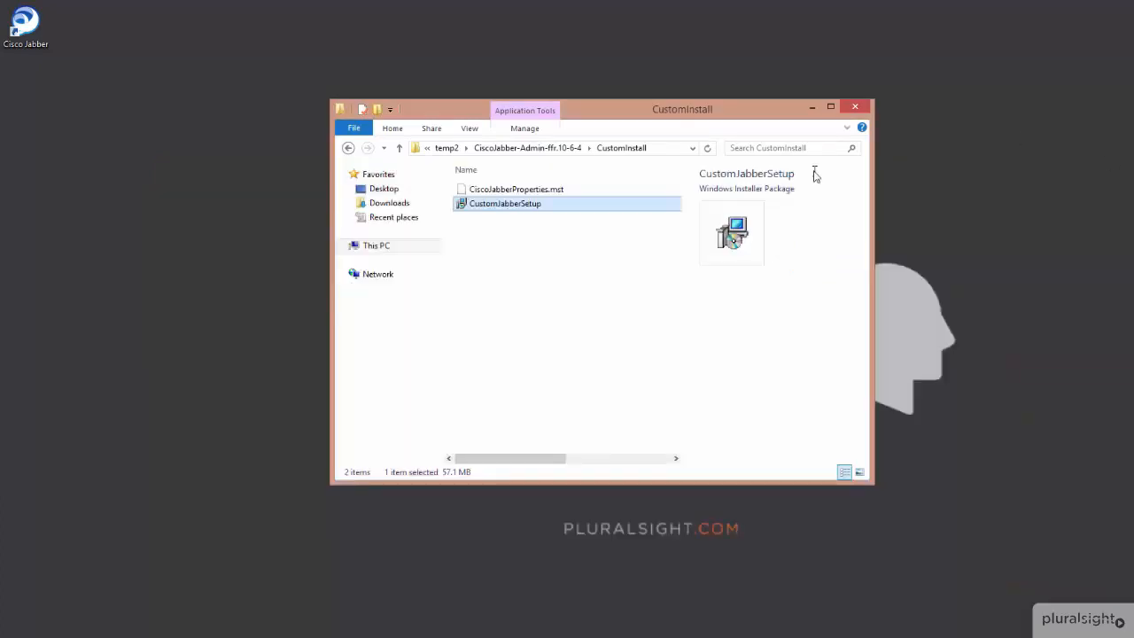
click(856, 108)
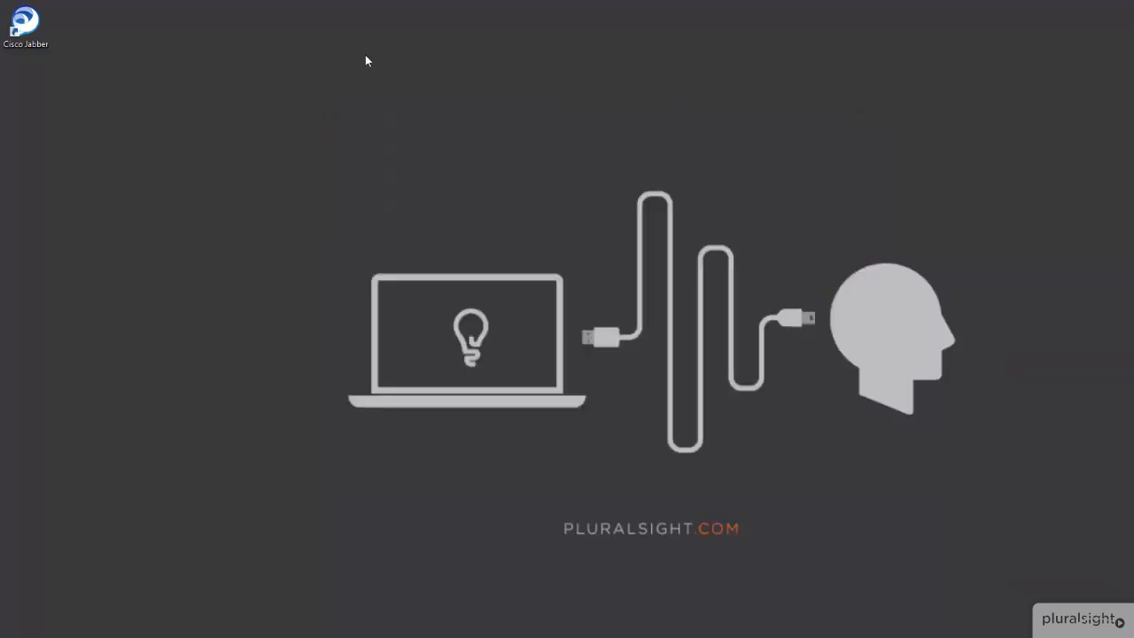
Launch Cisco Jabber from the list of all installed apps
click(35, 39)
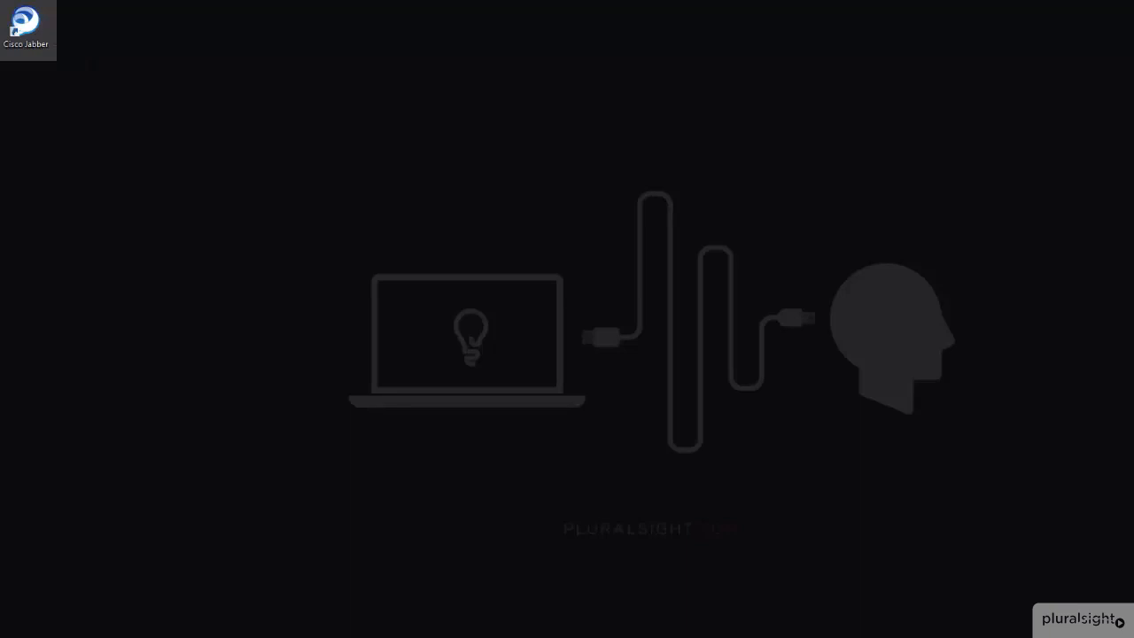
key(super)
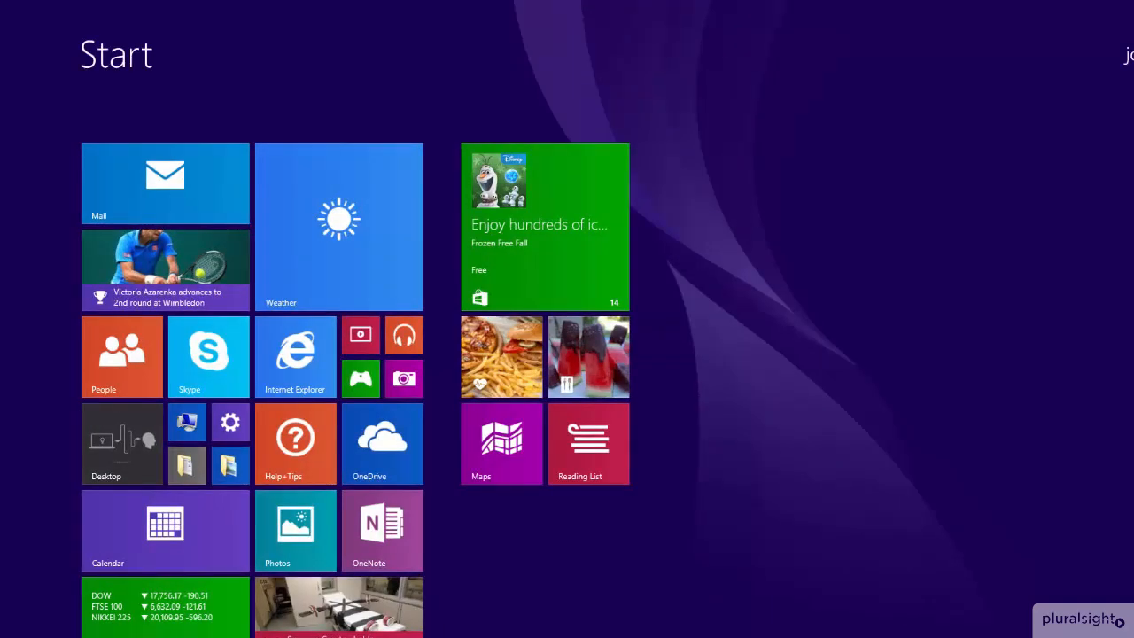
key(ctrl+Tab)
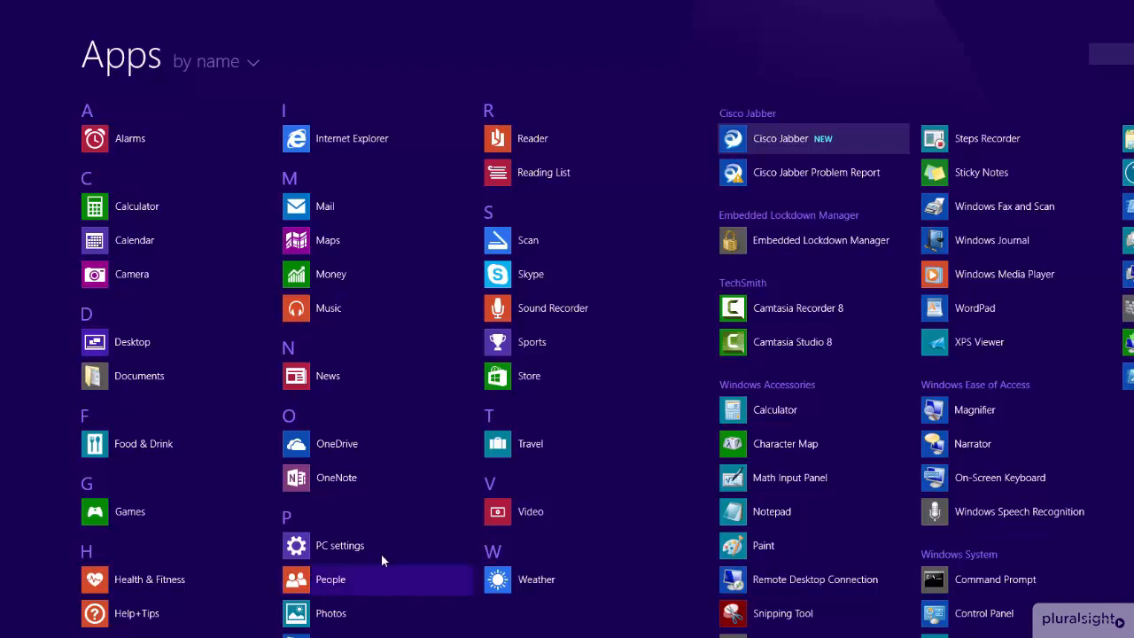
click(773, 139)
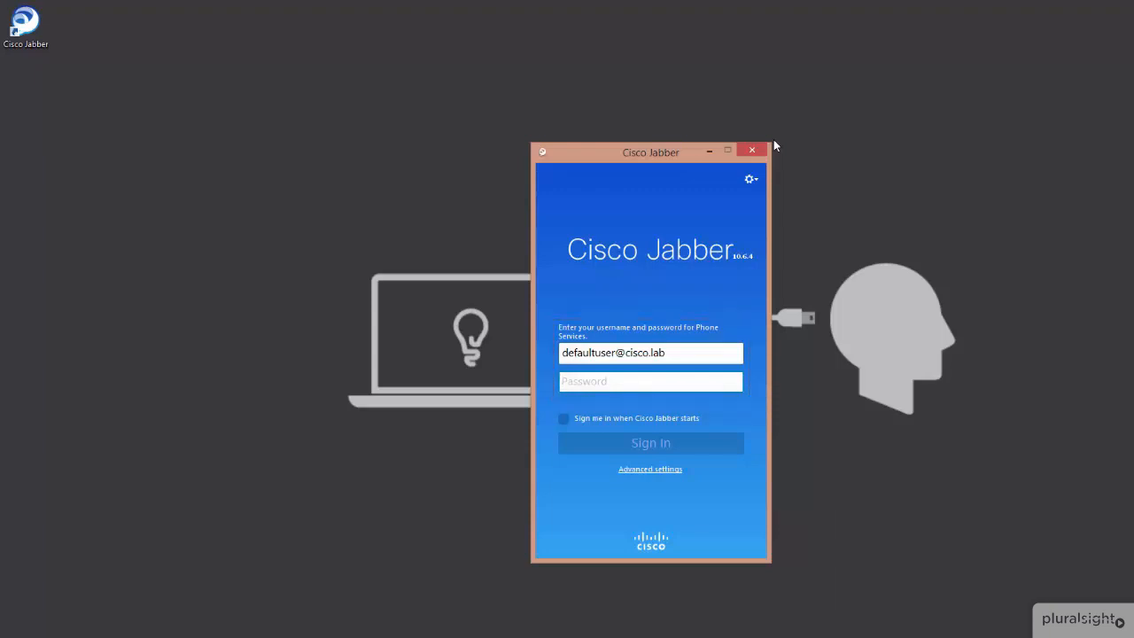
Replace the default username with the account's username, enter the password, and enable signing in when Cisco Jabber starts
drag(702, 351, 333, 254)
text(josh)
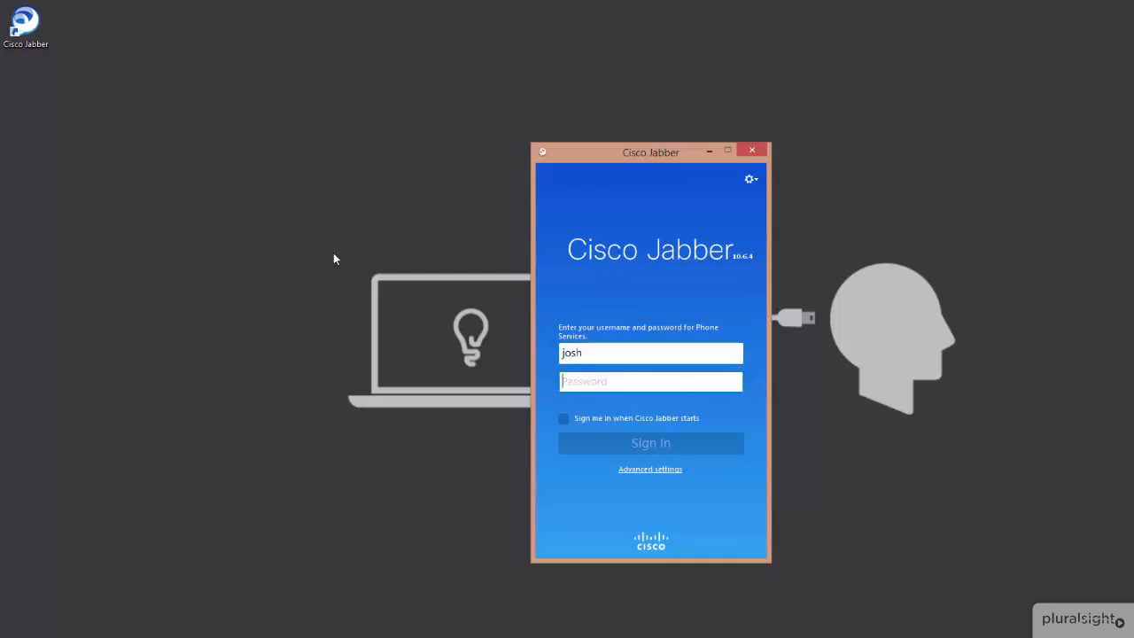
text(*********)
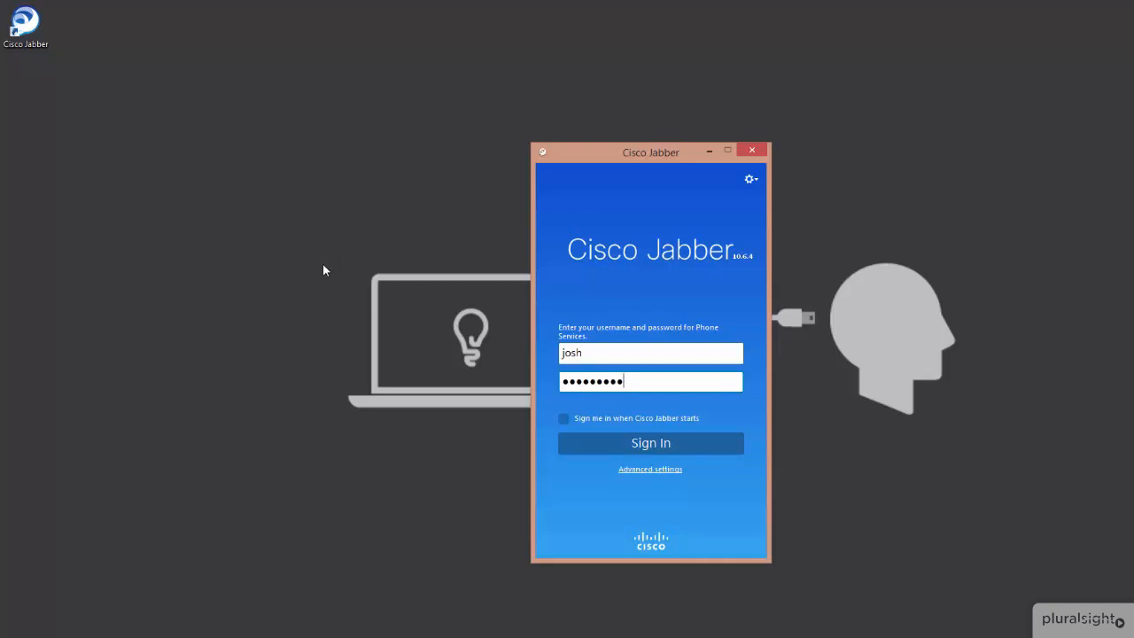
click(596, 425)
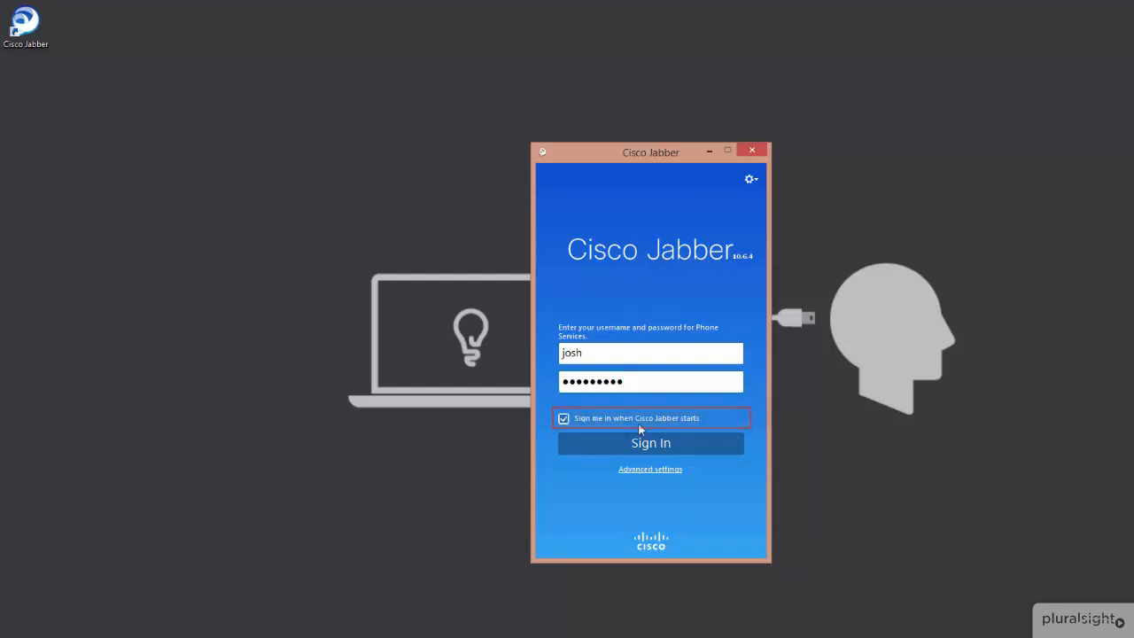
Review the account type and login server options in the advanced settings without changing them
click(646, 470)
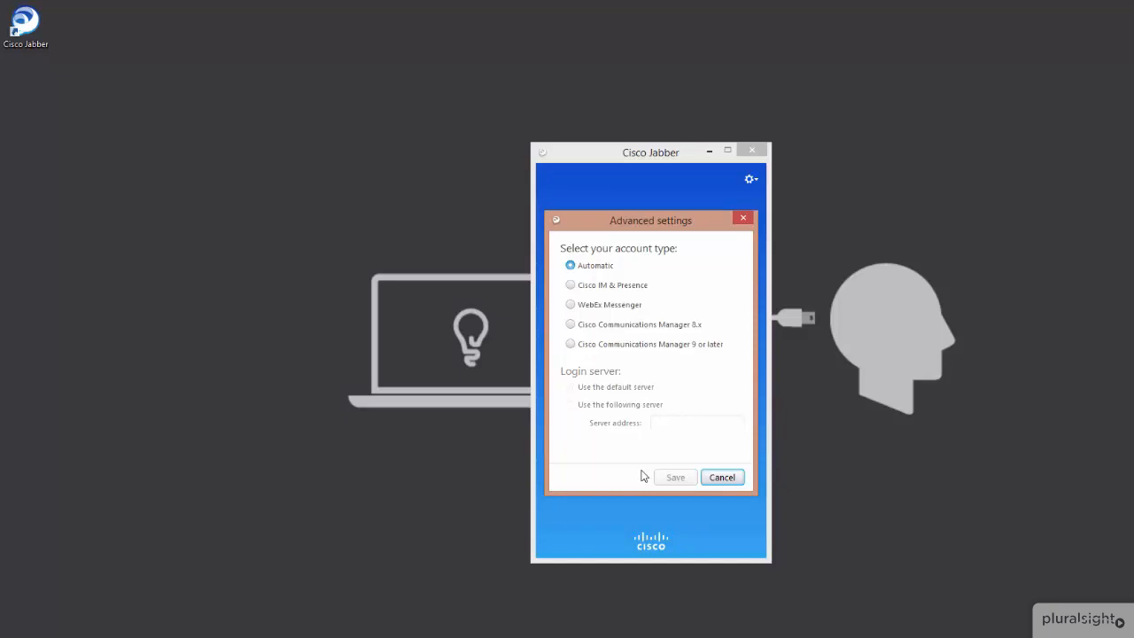
click(723, 479)
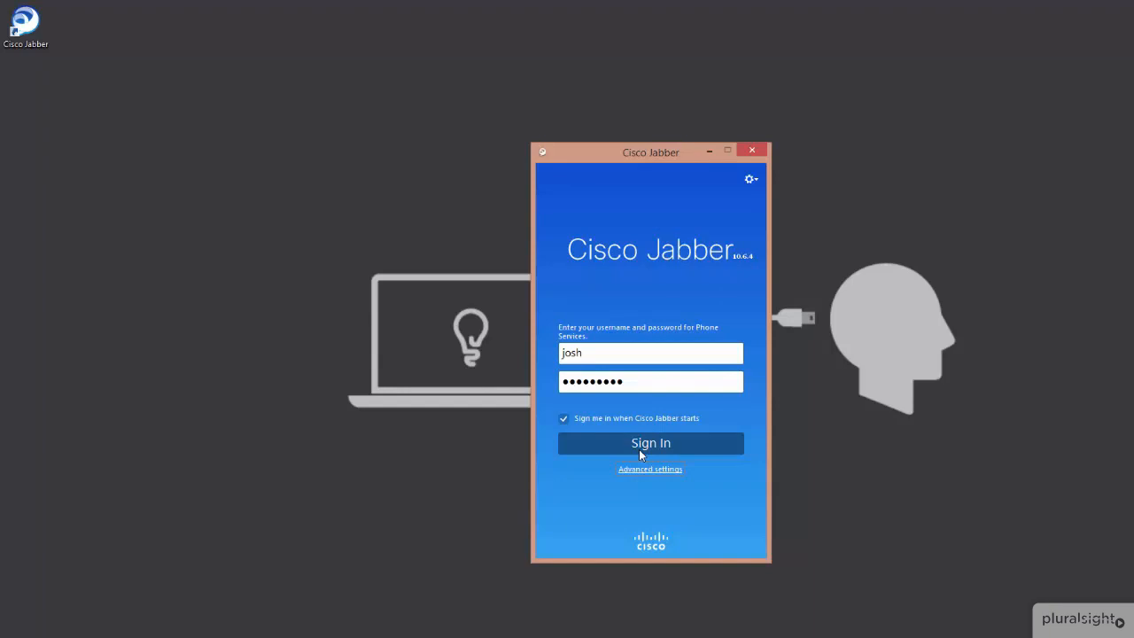
Sign in to Cisco Jabber and bring up the hub window from the docked window
click(638, 450)
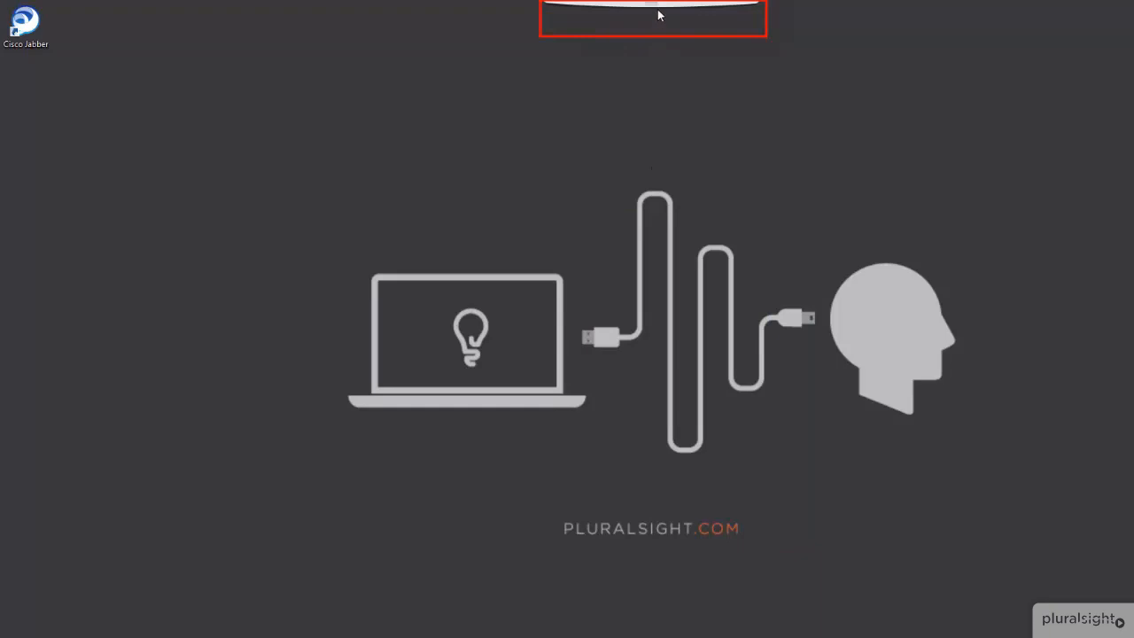
mouse_move(658, 11)
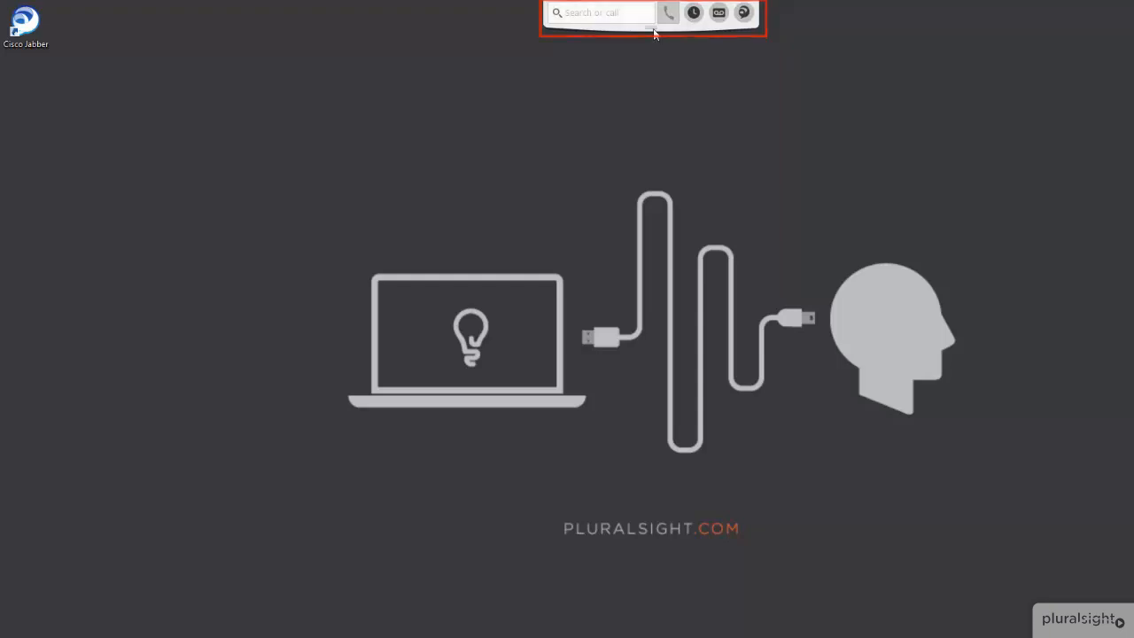
click(742, 15)
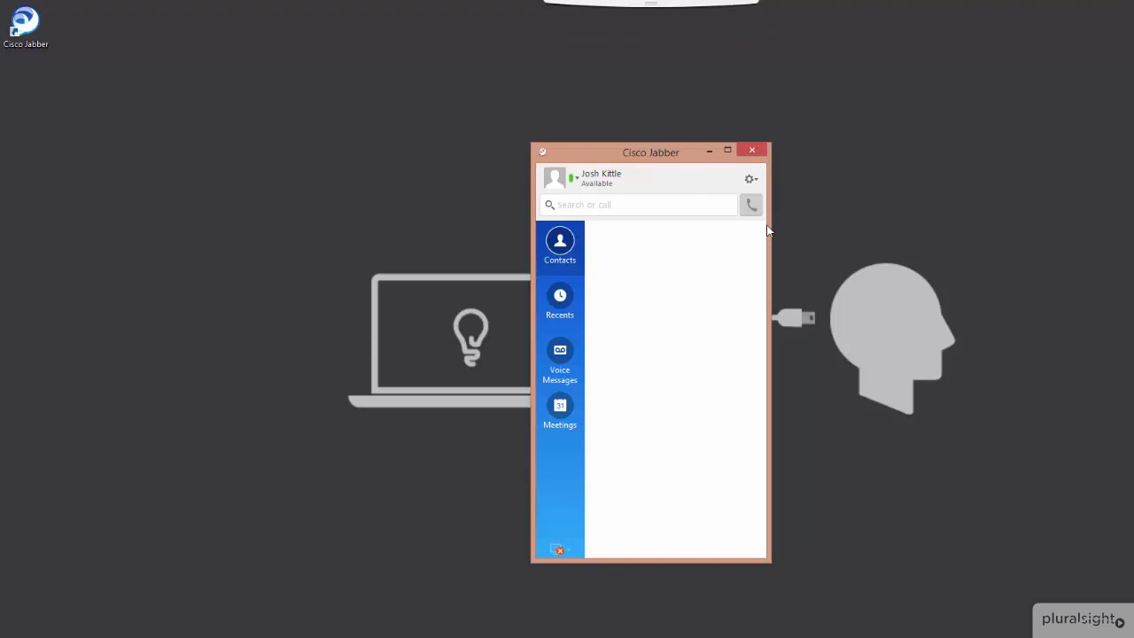
Sign out of Cisco Jabber and sign back in with the remembered credentials
click(752, 180)
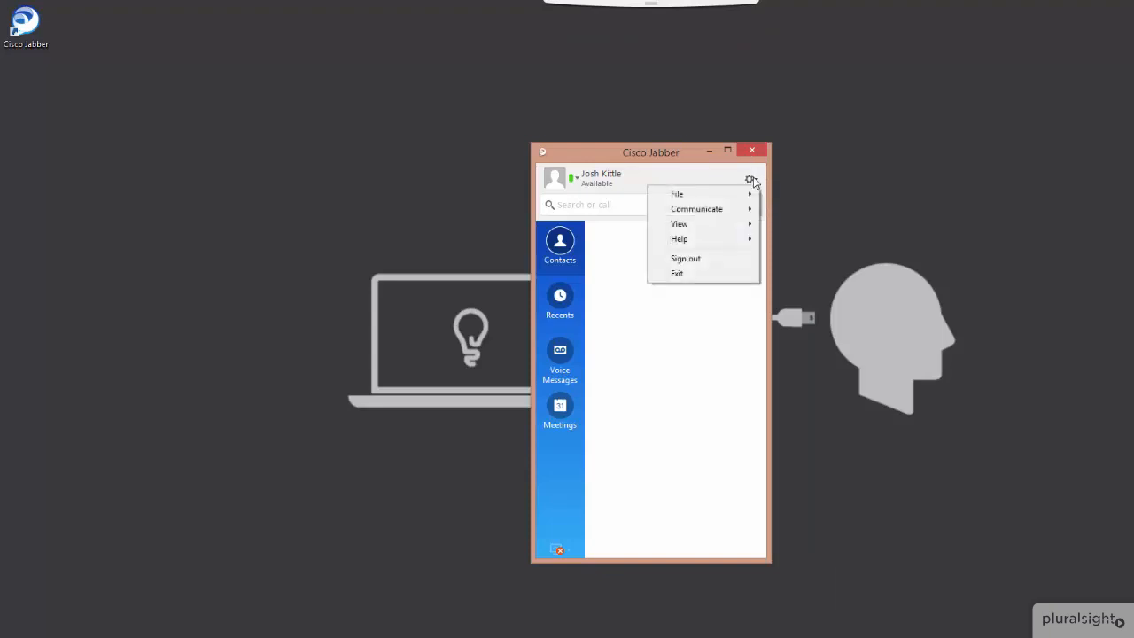
click(716, 261)
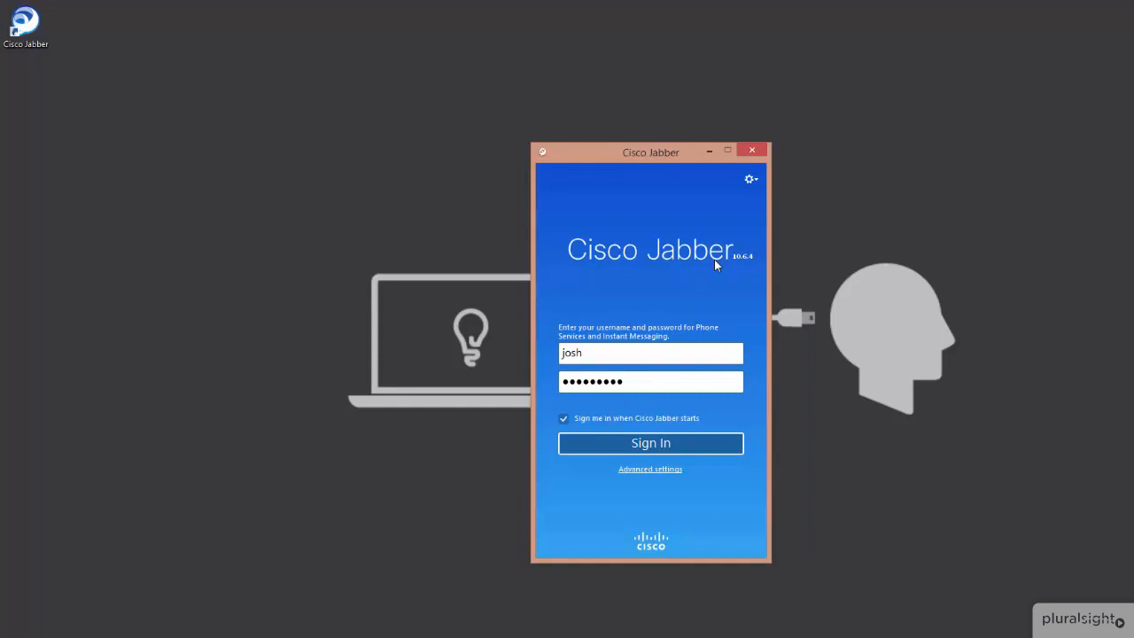
click(679, 442)
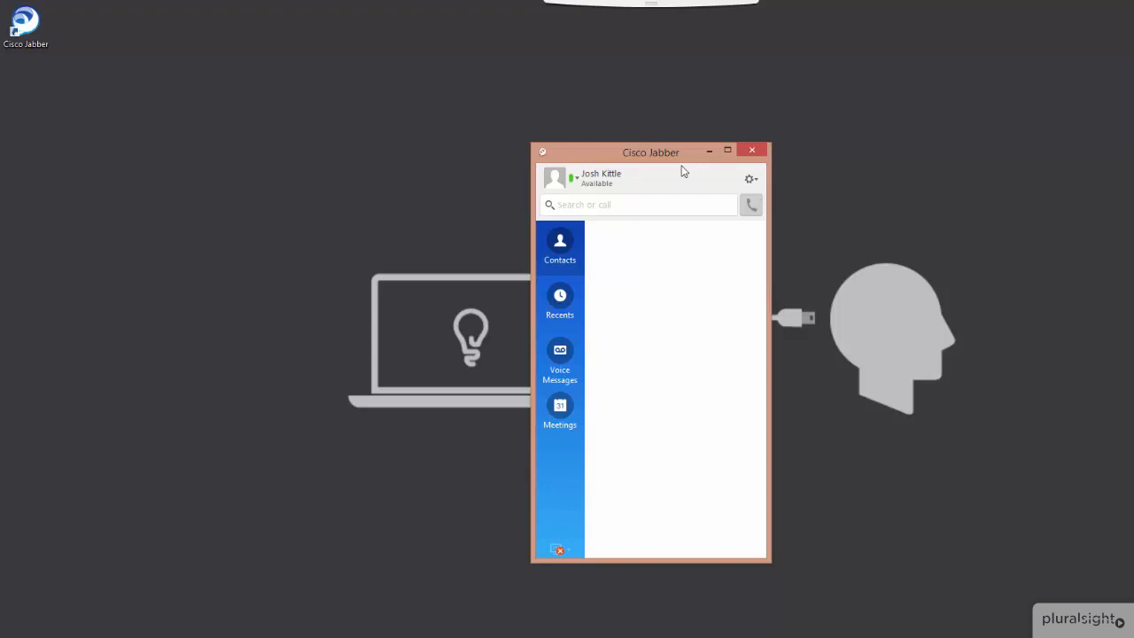
Examine the connection status of the softphone, deskphone, voicemail, presence and directory services, then close the report
click(750, 181)
mouse_move(724, 243)
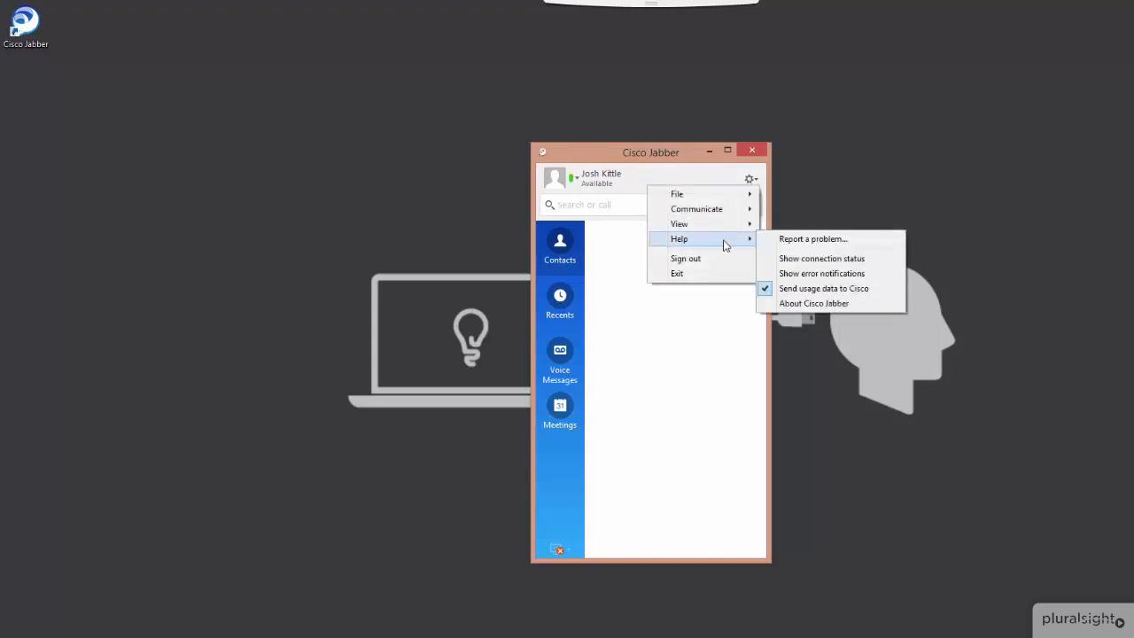
click(833, 262)
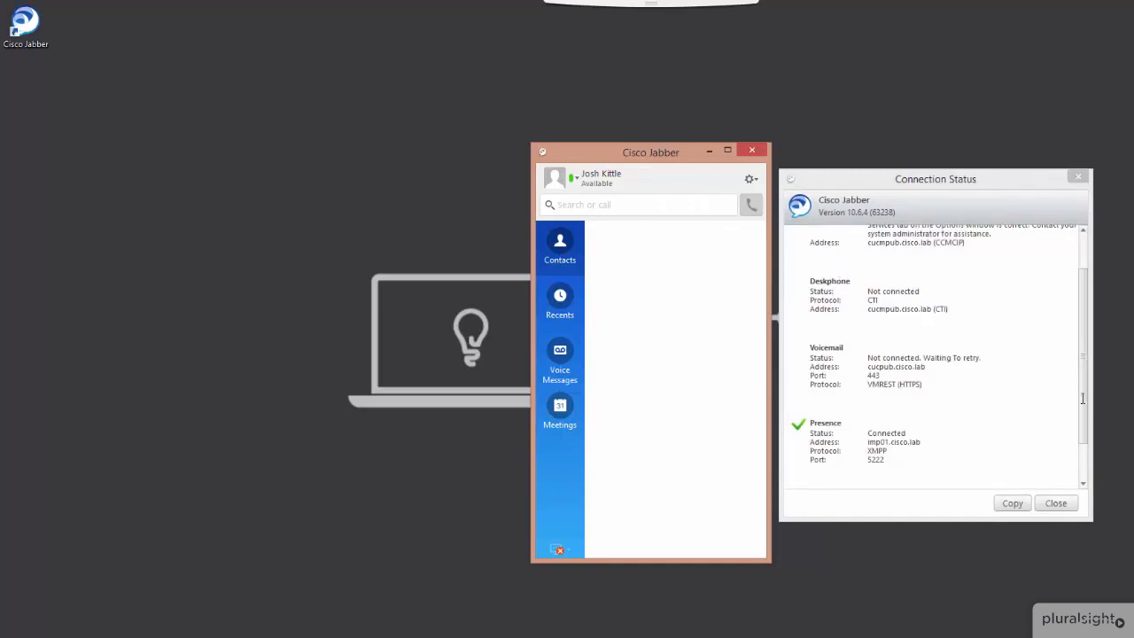
drag(1083, 410, 1090, 299)
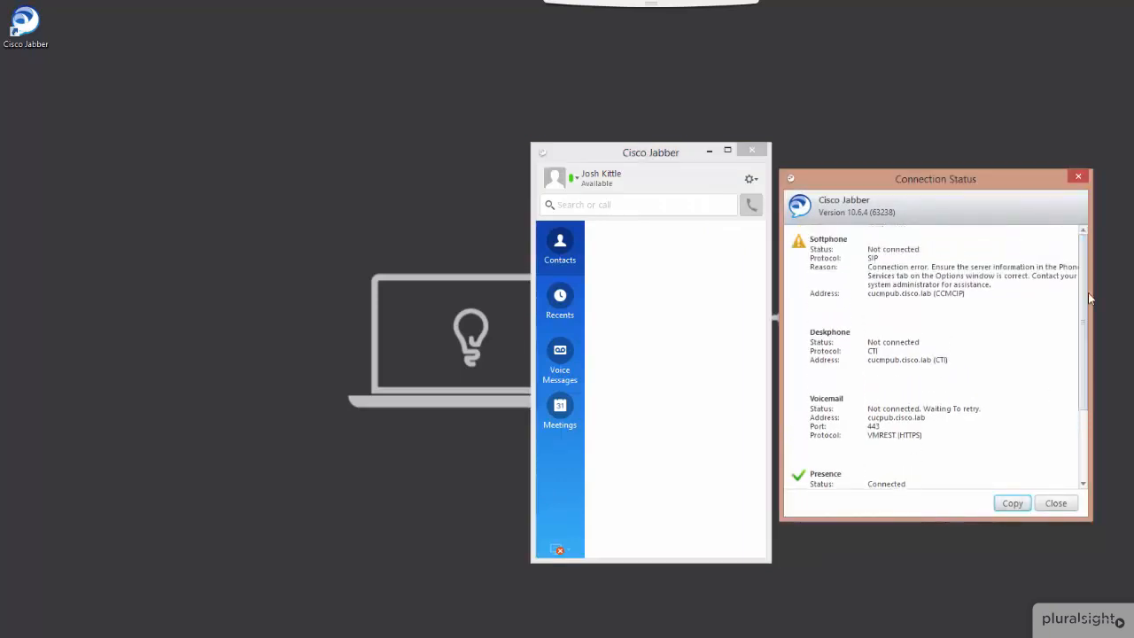
click(963, 253)
click(974, 293)
click(1080, 354)
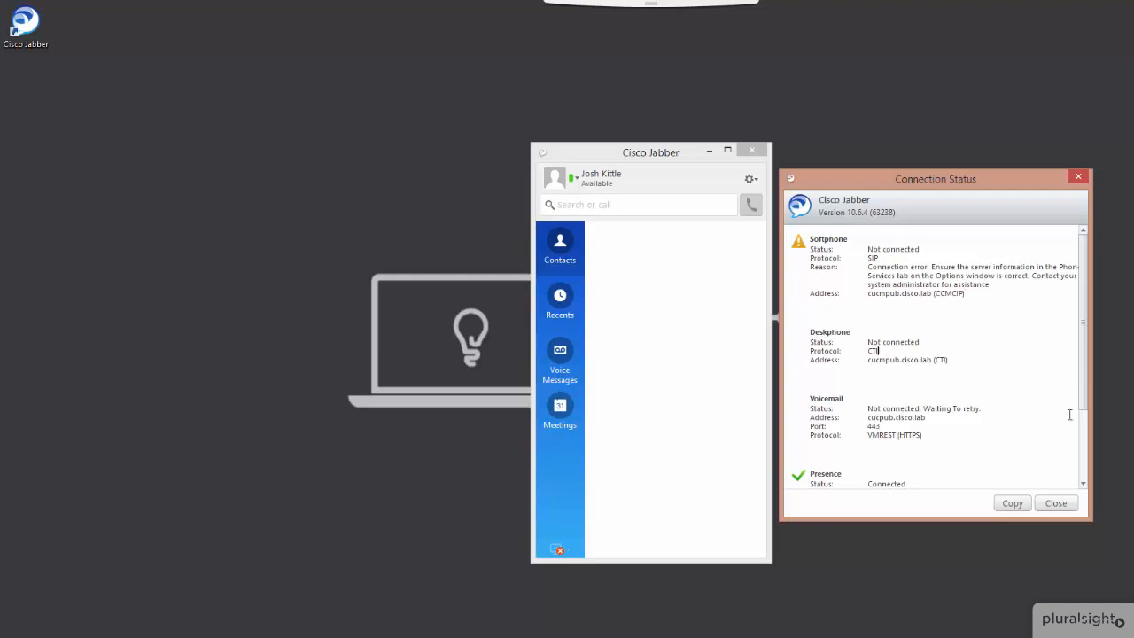
drag(1080, 406, 1072, 490)
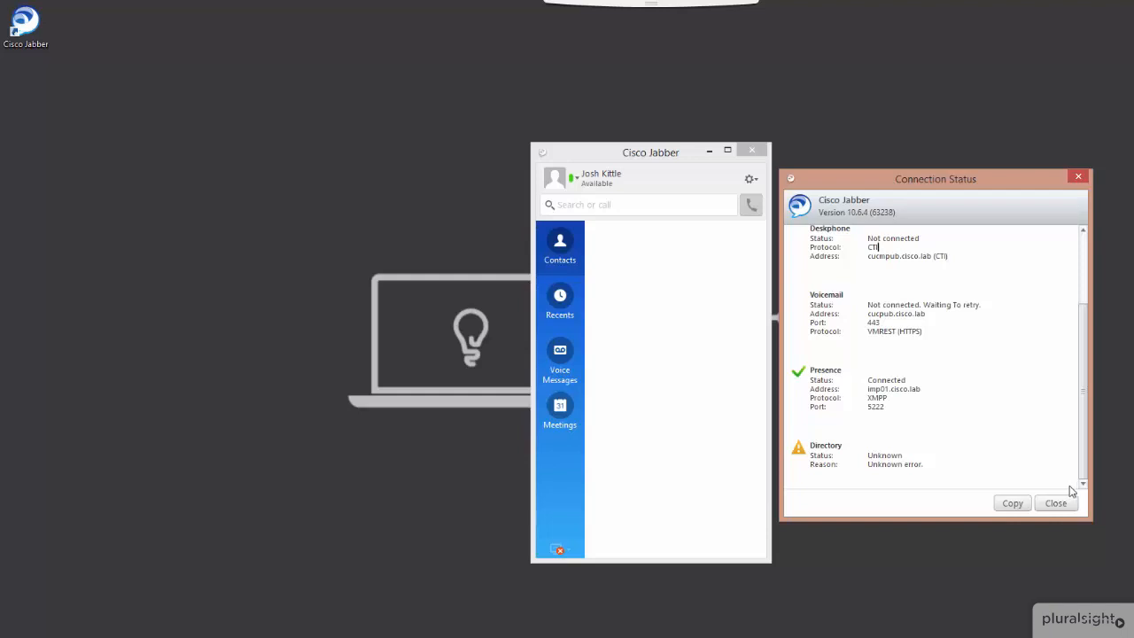
click(1064, 503)
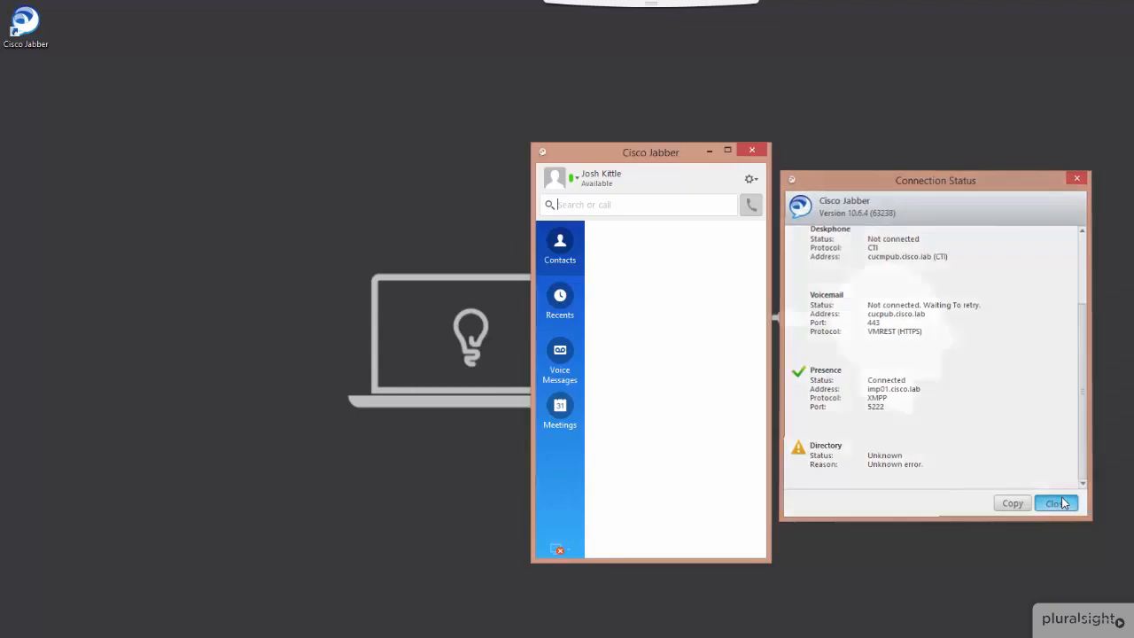
Exit Cisco Jabber completely
click(750, 178)
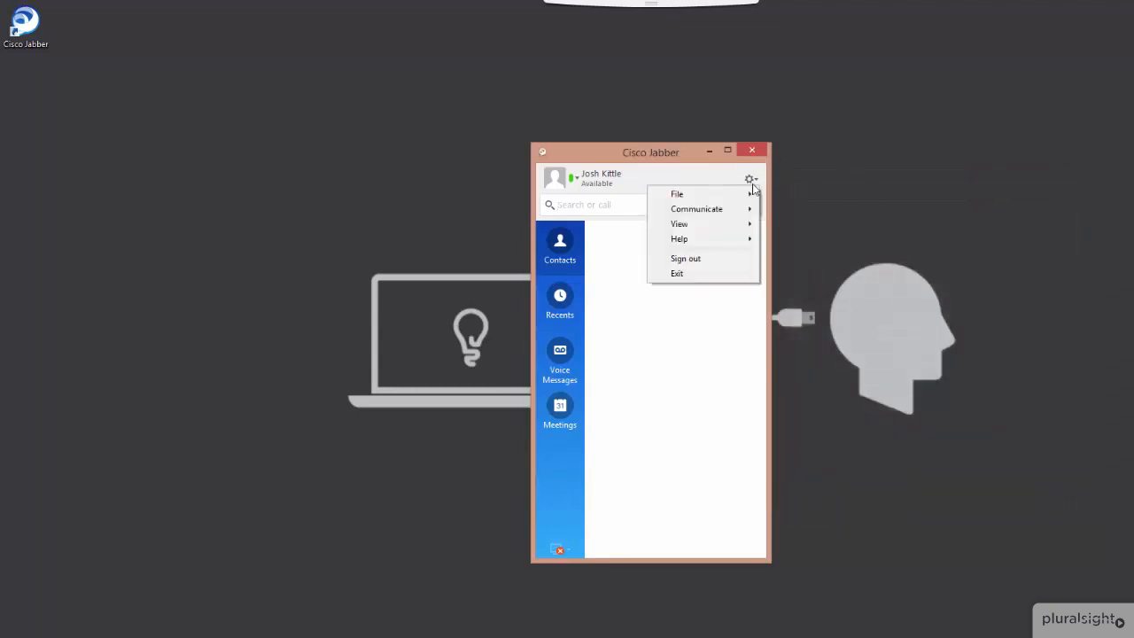
click(732, 274)
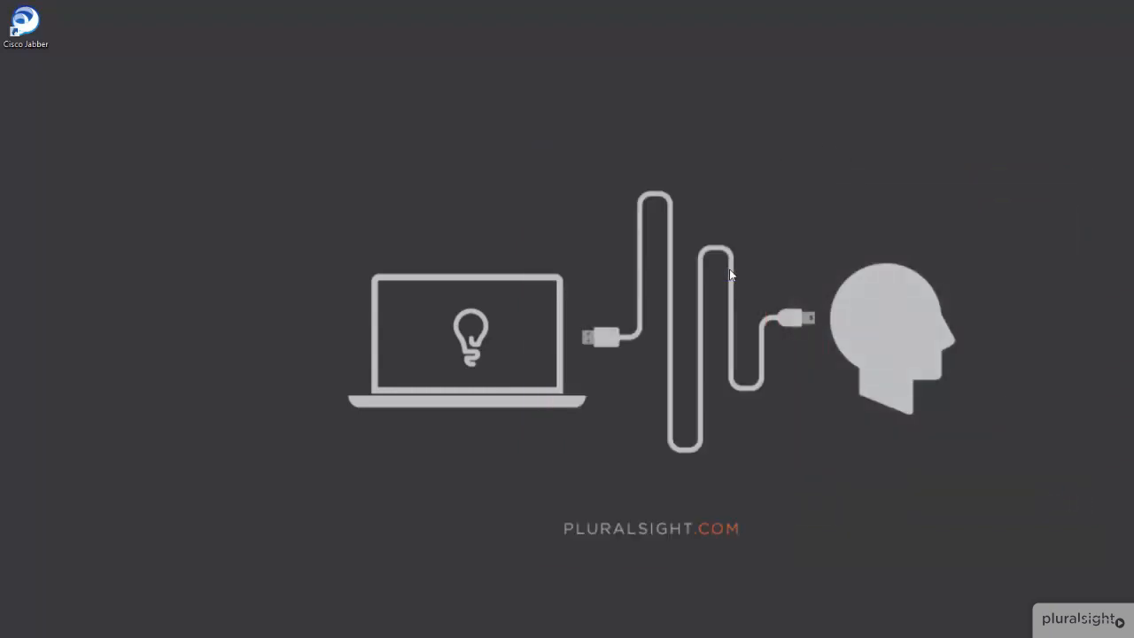